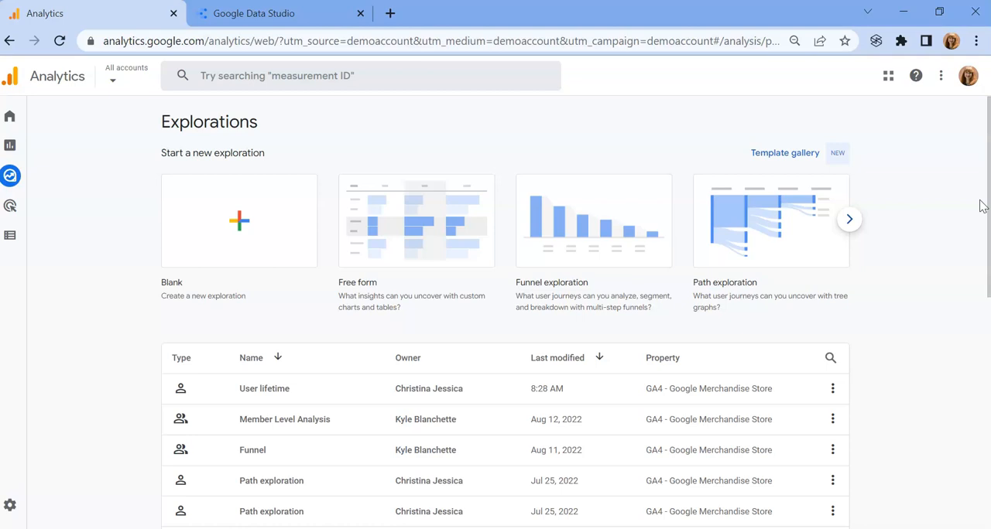
left_click(988, 200)
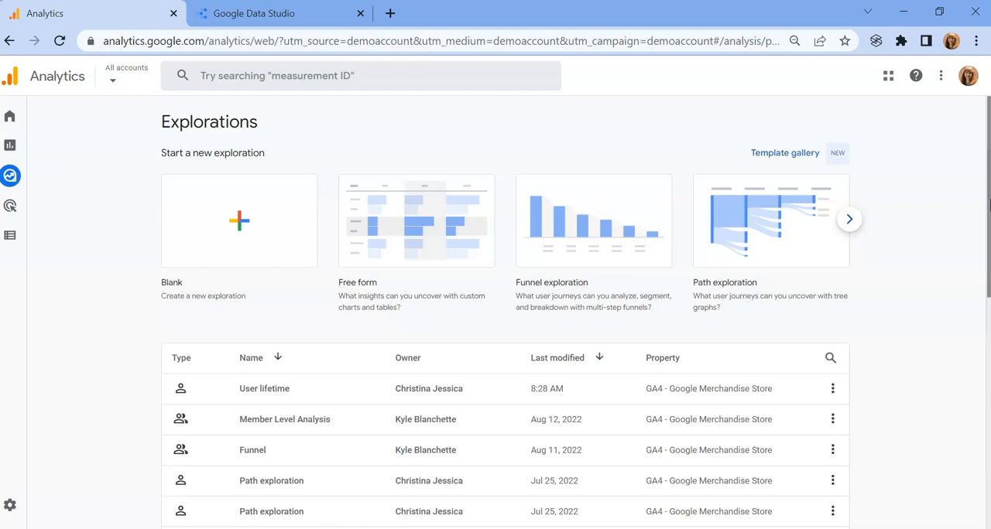
left_click(988, 201)
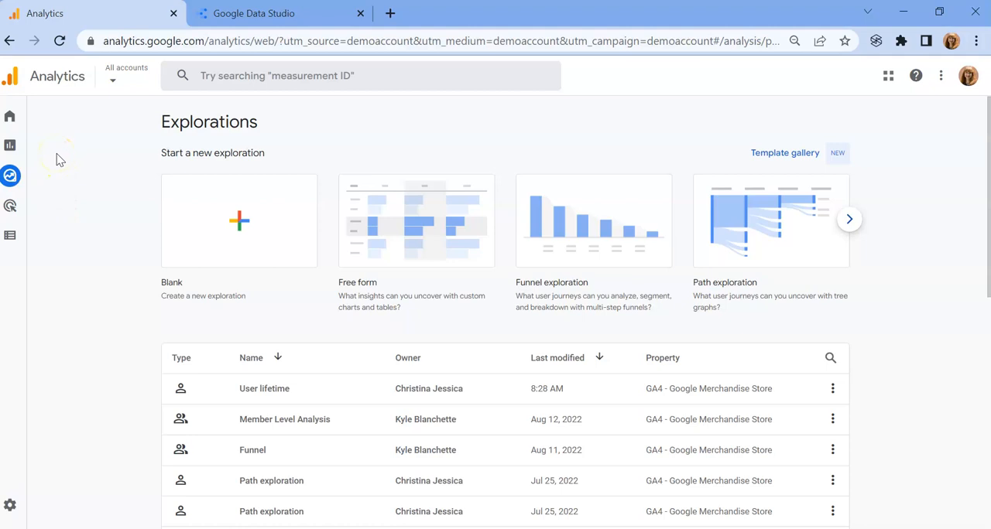
Step: Open the template gallery from the Explorations page
mouse_move(17, 175)
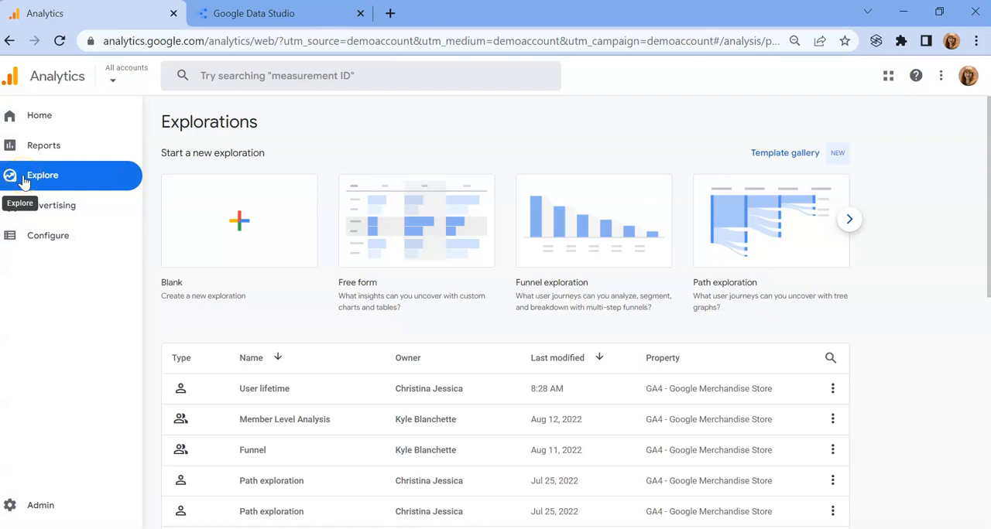
left_click(23, 179)
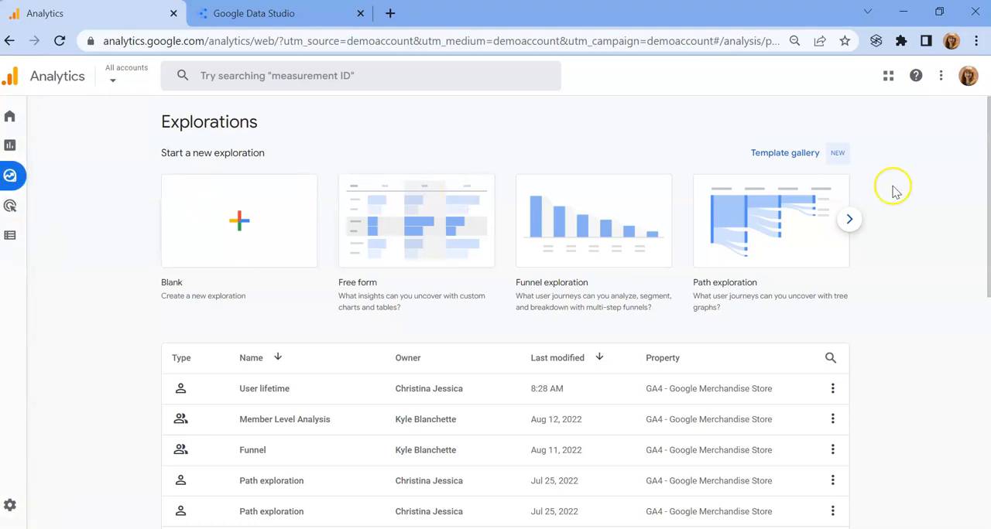
left_click(789, 154)
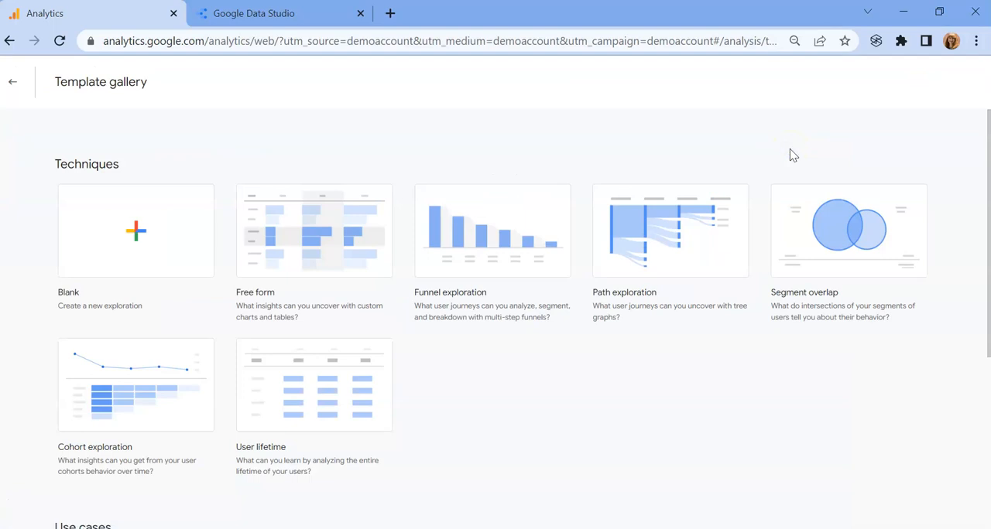
Step: Start a new User lifetime exploration from the Techniques templates in the gallery
left_click(988, 193)
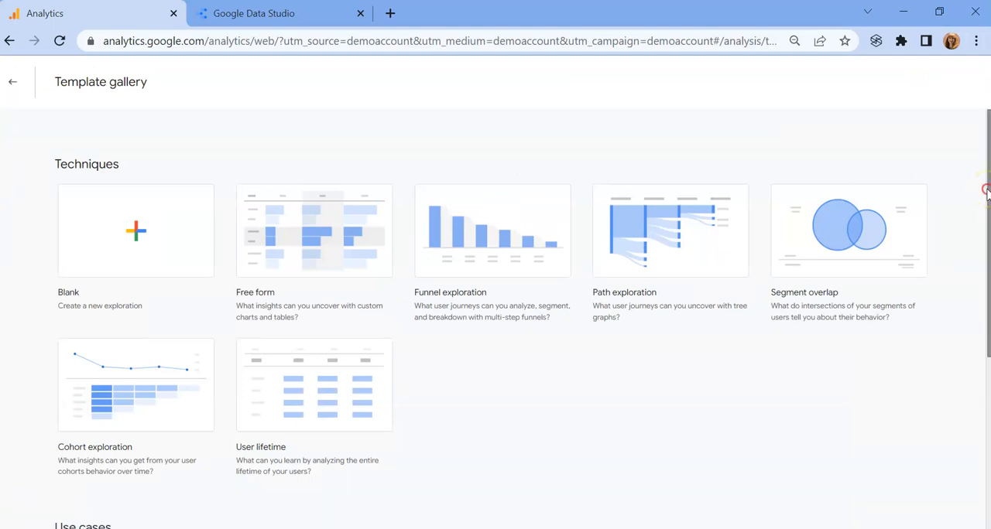
right_click(985, 202)
left_click(957, 170)
double_click(958, 171)
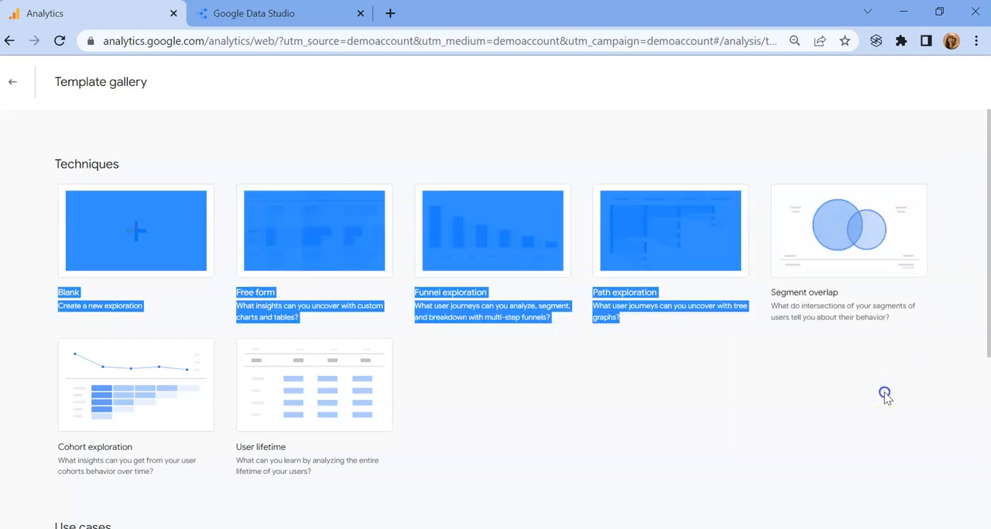
left_click(885, 395)
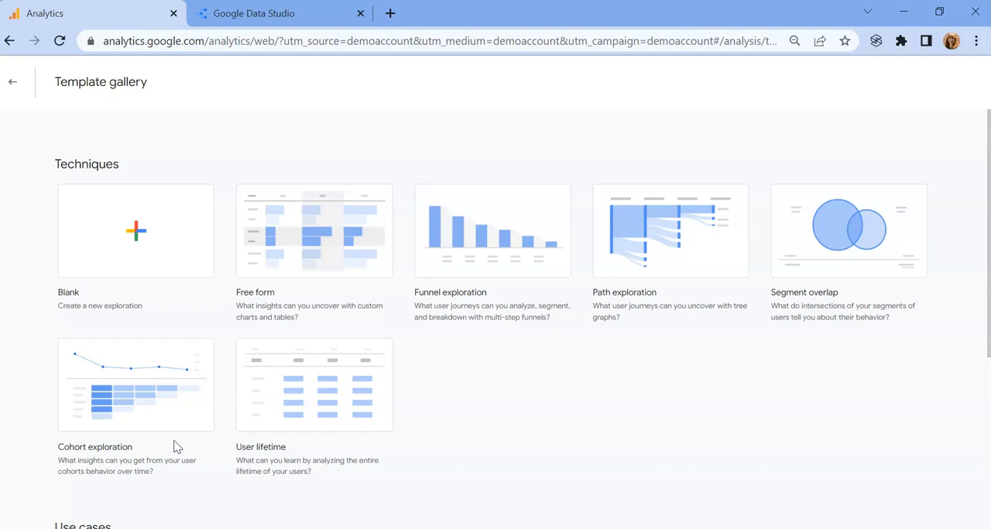
scroll(175, 446, "down", 5)
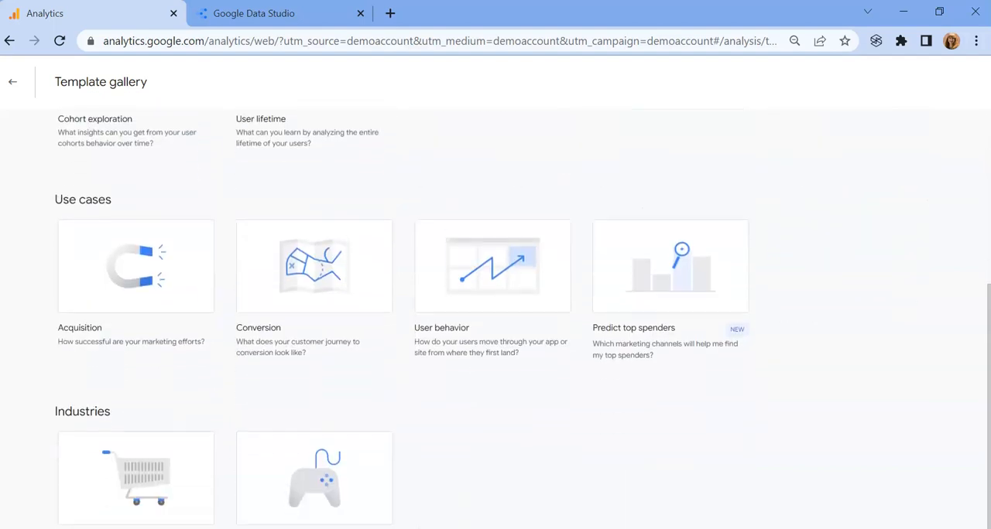
scroll(496, 319, "down", 1)
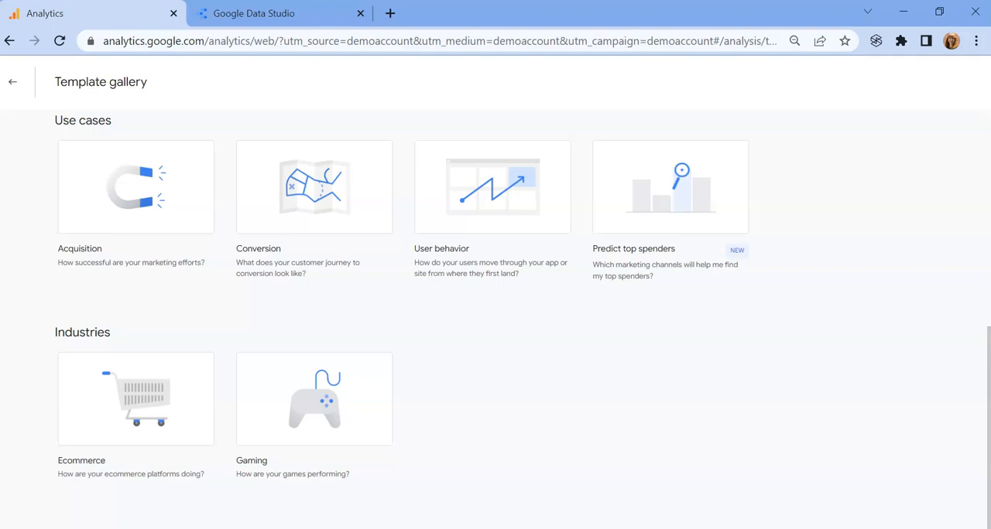
scroll(495, 310, "up", 1)
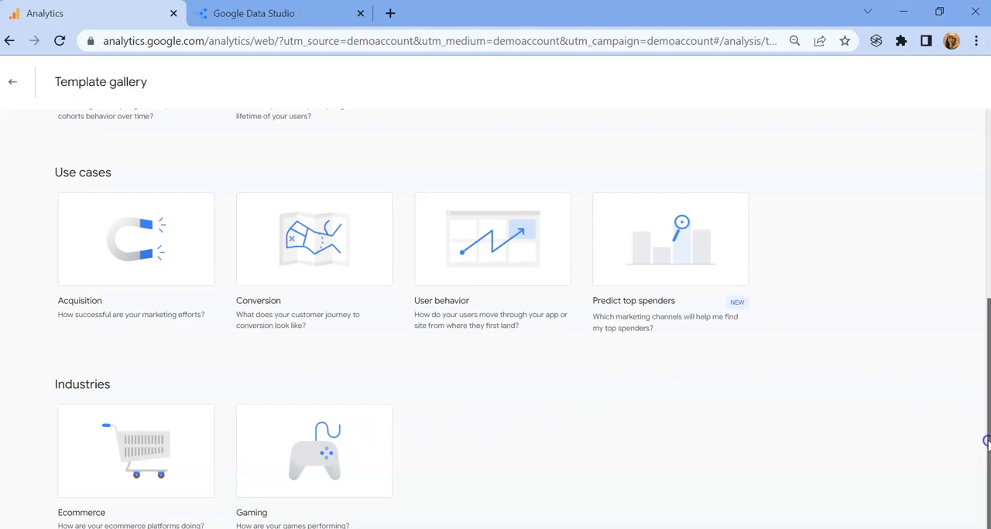
scroll(983, 443, "up", 5)
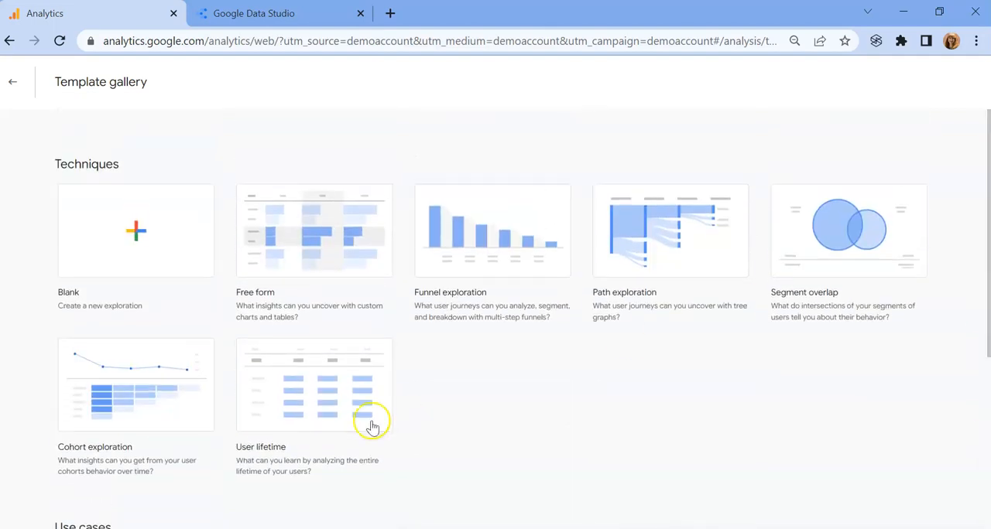
left_click(279, 396)
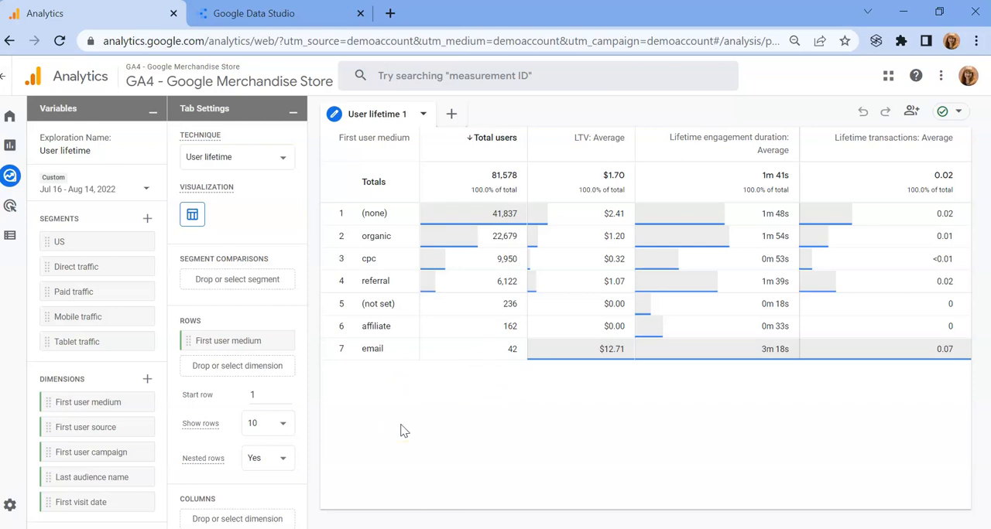
Step: Exclude the (not set) and (none) first user mediums from the User lifetime table
left_click(395, 213)
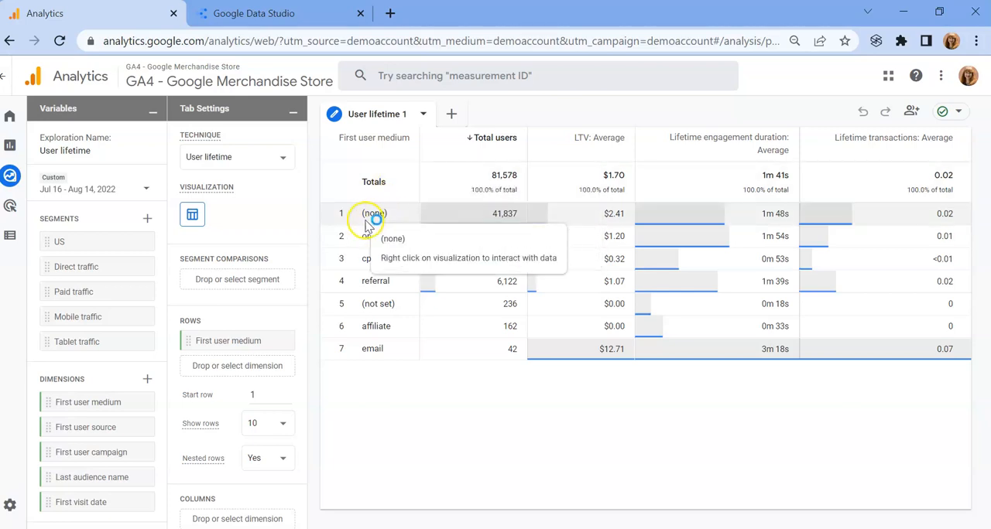
right_click(396, 305)
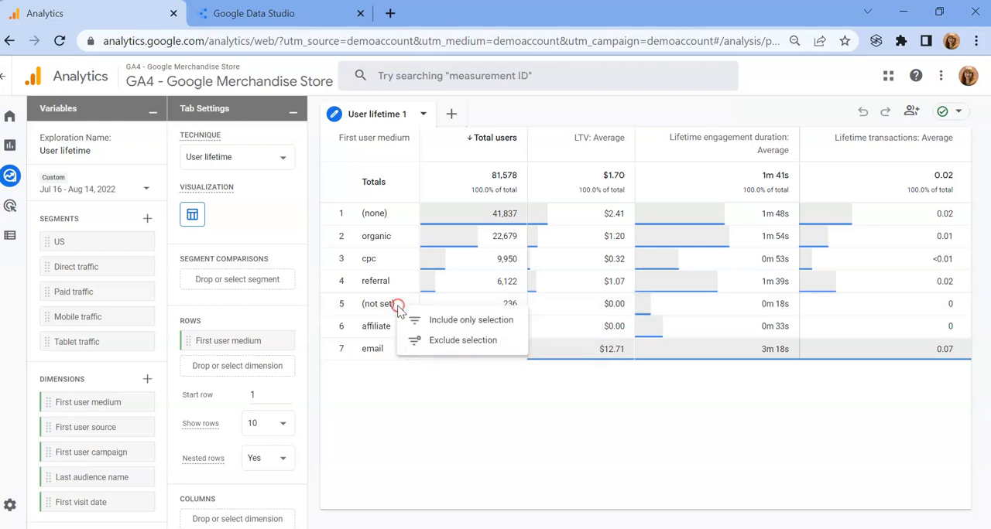
left_click(442, 342)
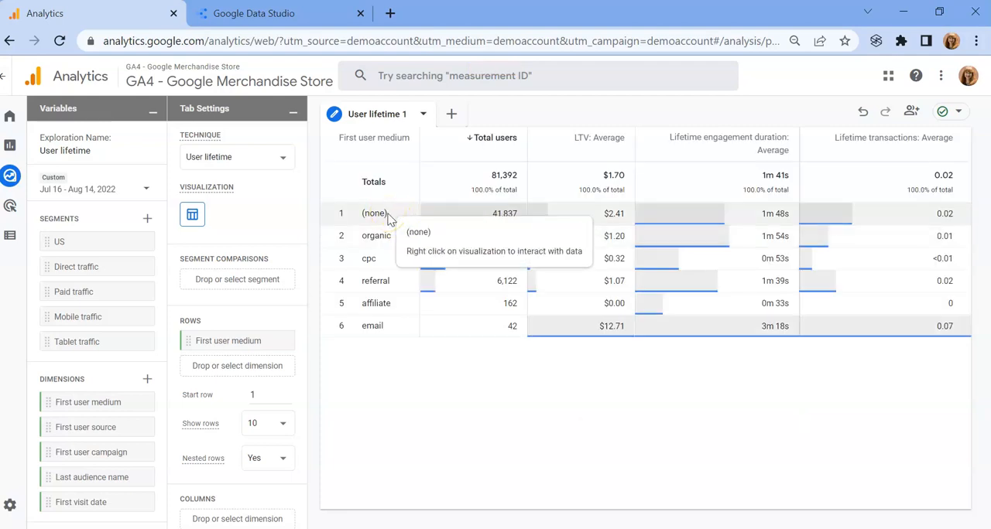
right_click(386, 216)
left_click(419, 249)
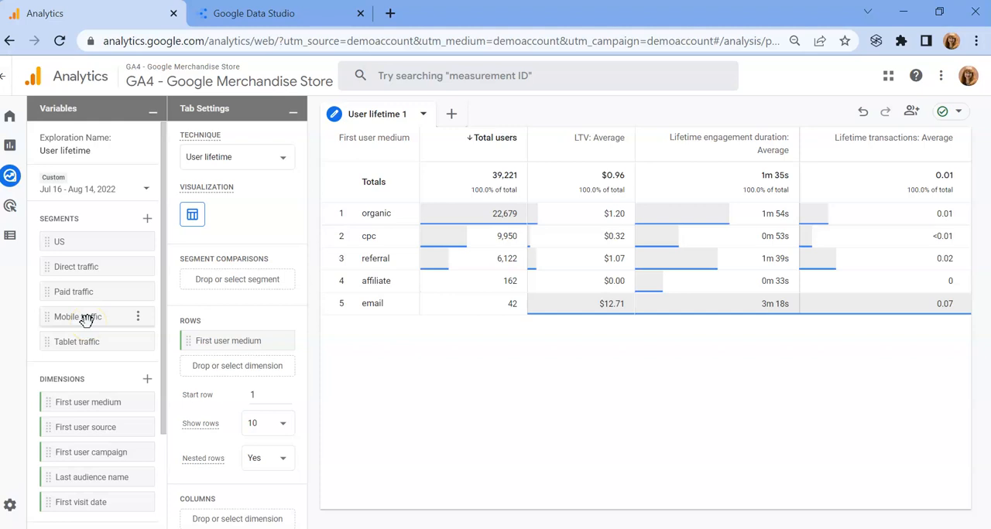
Step: Add Mobile traffic to the segment comparisons and start building a custom user segment
left_click_drag(87, 320, 222, 290)
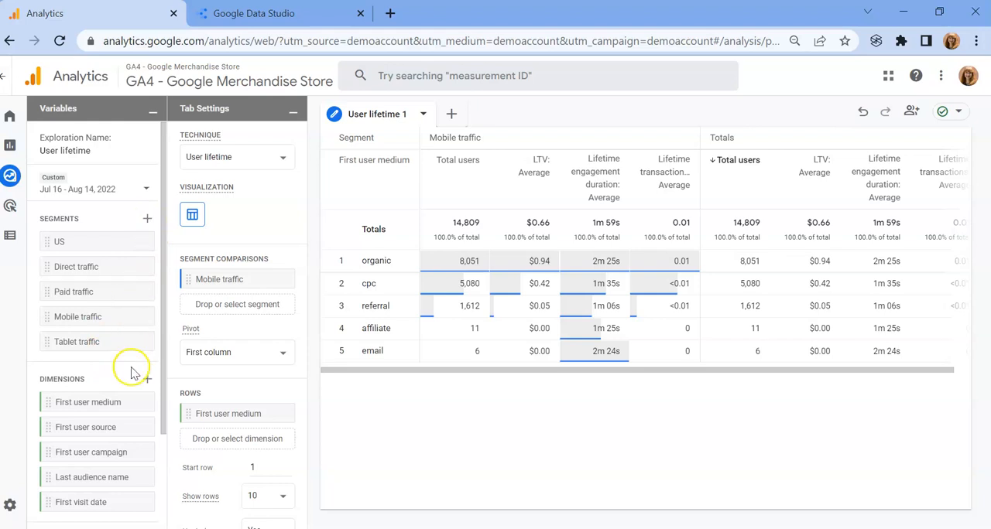
left_click(148, 221)
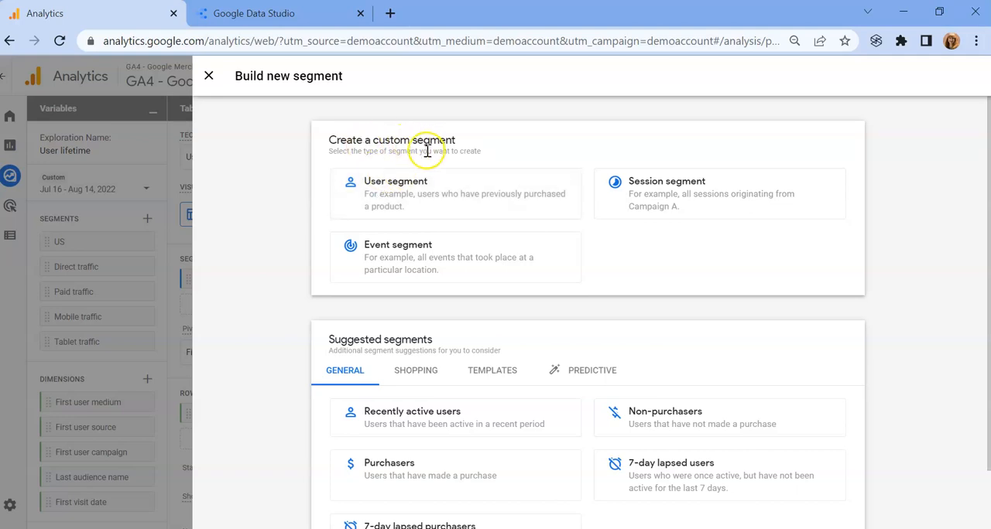
left_click(411, 195)
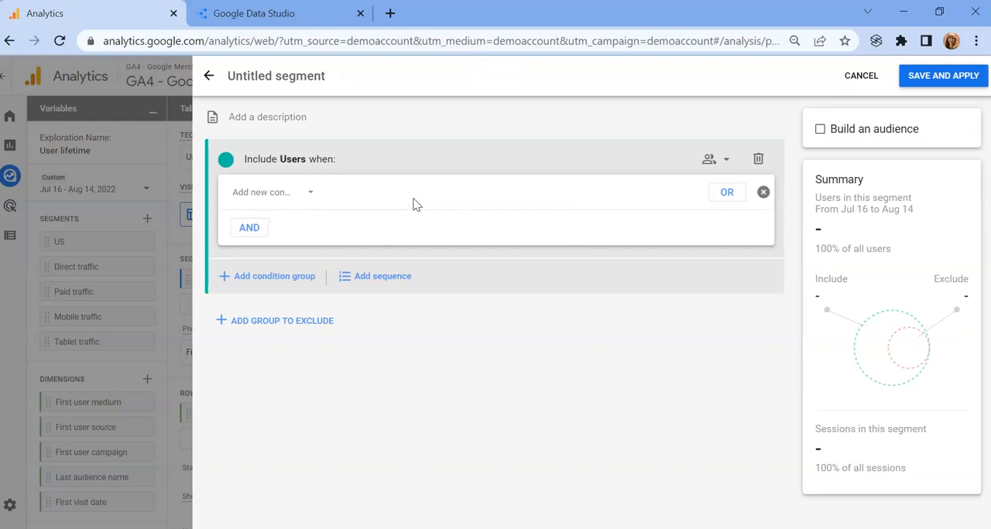
Step: Add a condition on the Platform / device dimension Device category to the users included in the segment
left_click(296, 195)
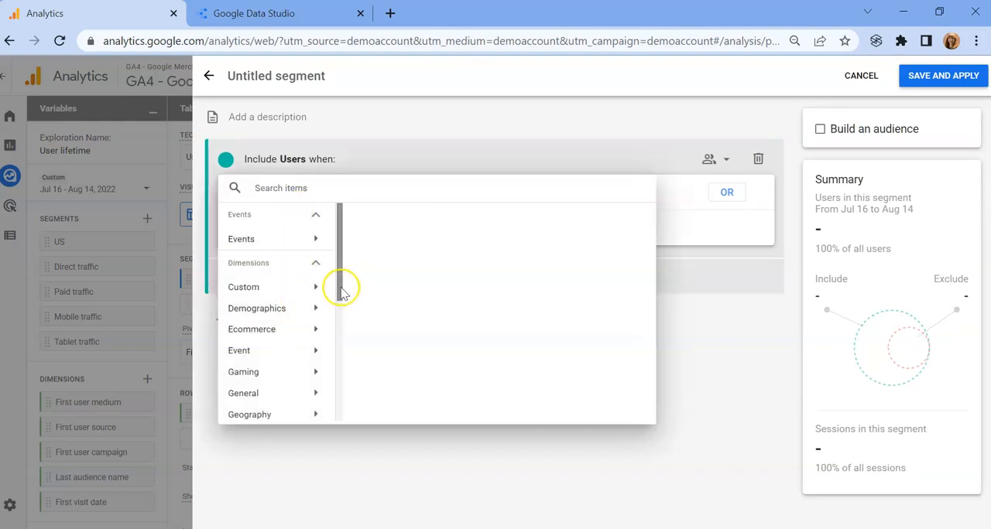
left_click_drag(339, 288, 341, 330)
right_click(341, 330)
left_click(338, 298)
left_click_drag(340, 291, 340, 364)
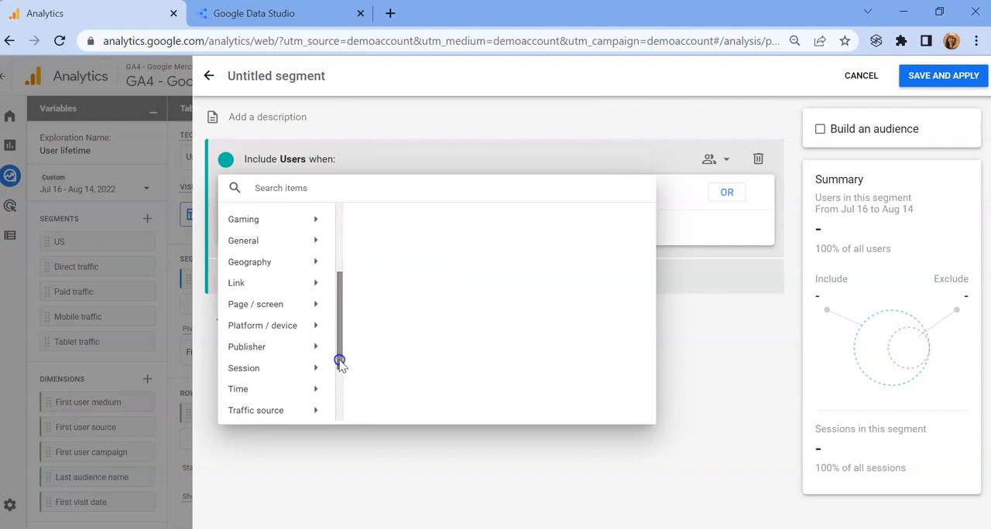
left_click(294, 331)
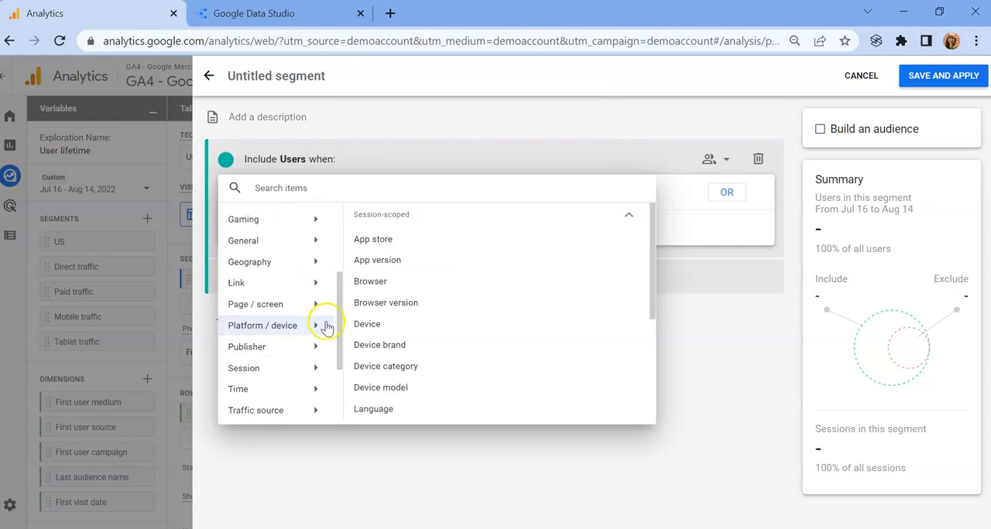
left_click(384, 367)
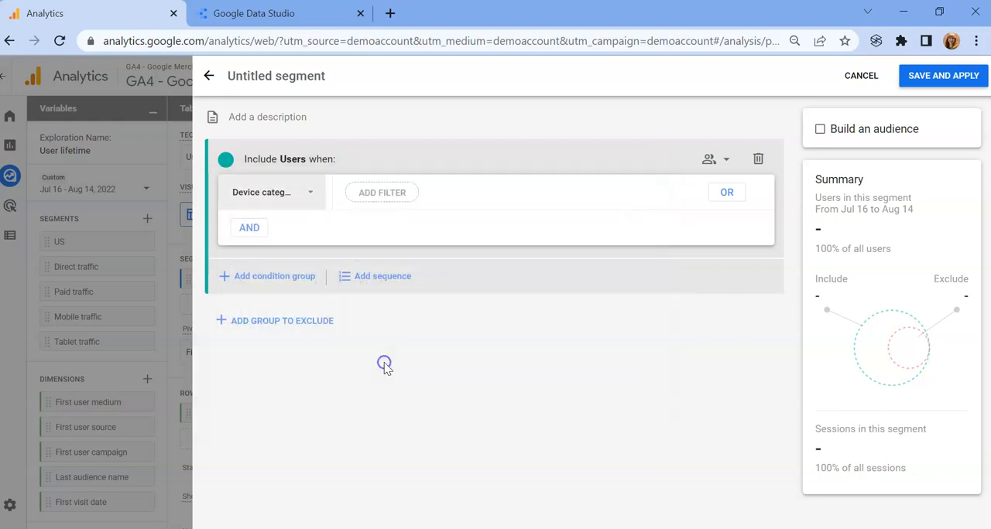
Step: Filter the Device category condition to contains desktop, then save and apply the segment to the exploration
left_click(380, 198)
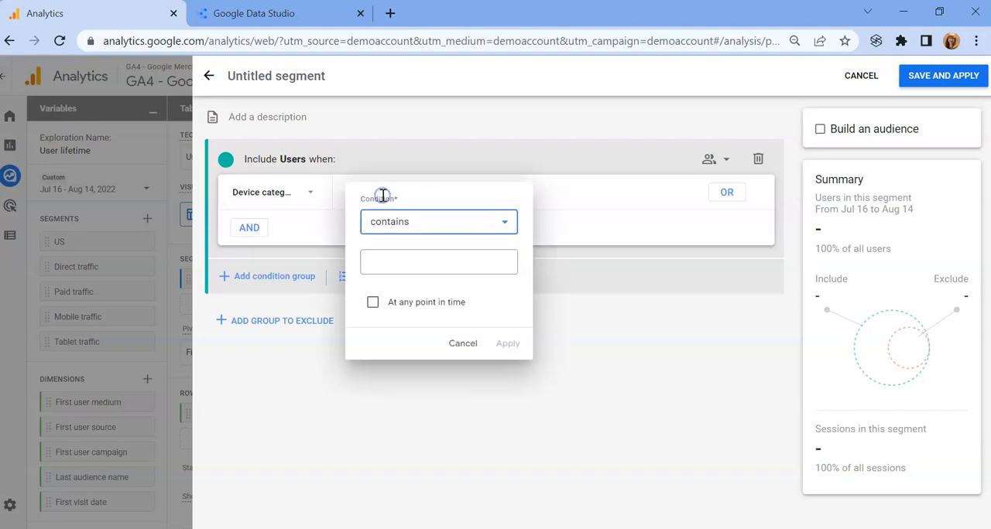
left_click(383, 264)
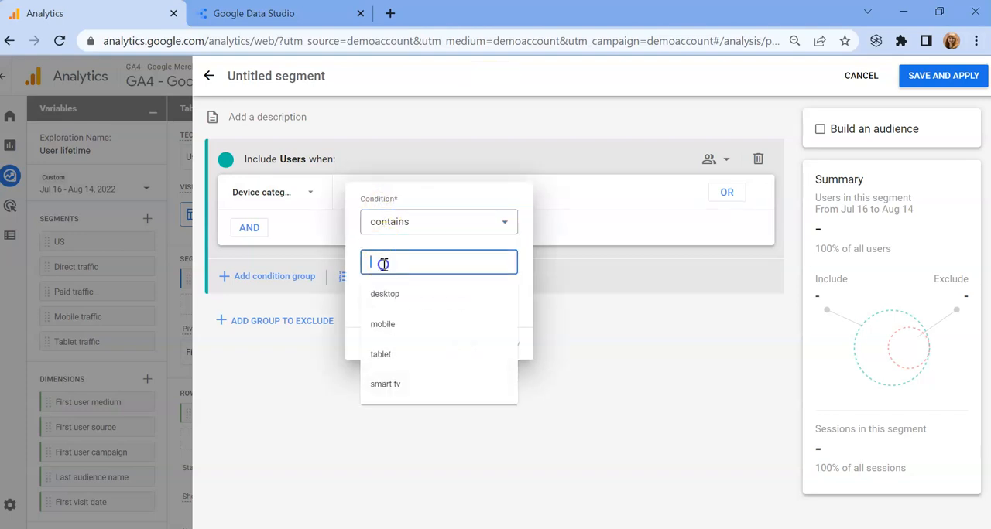
left_click(387, 300)
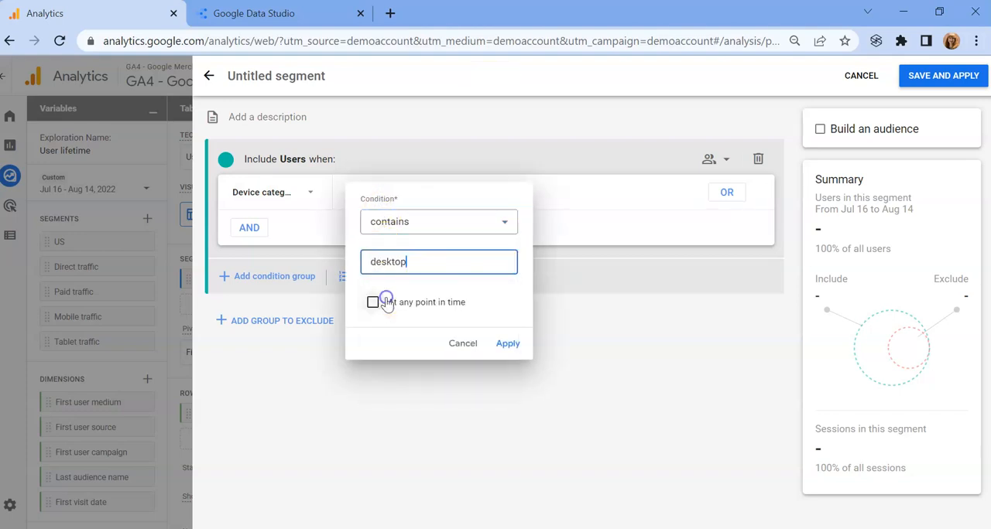
left_click(509, 346)
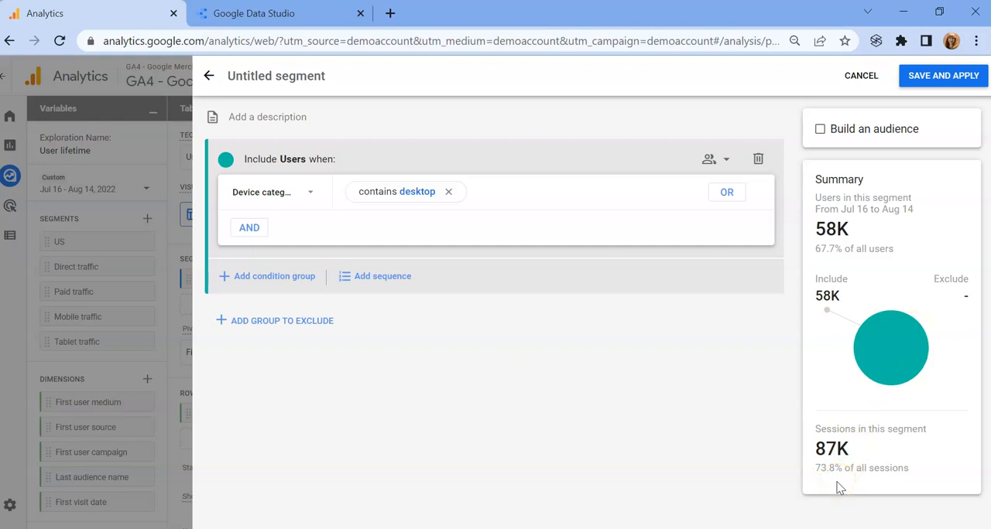
left_click(941, 81)
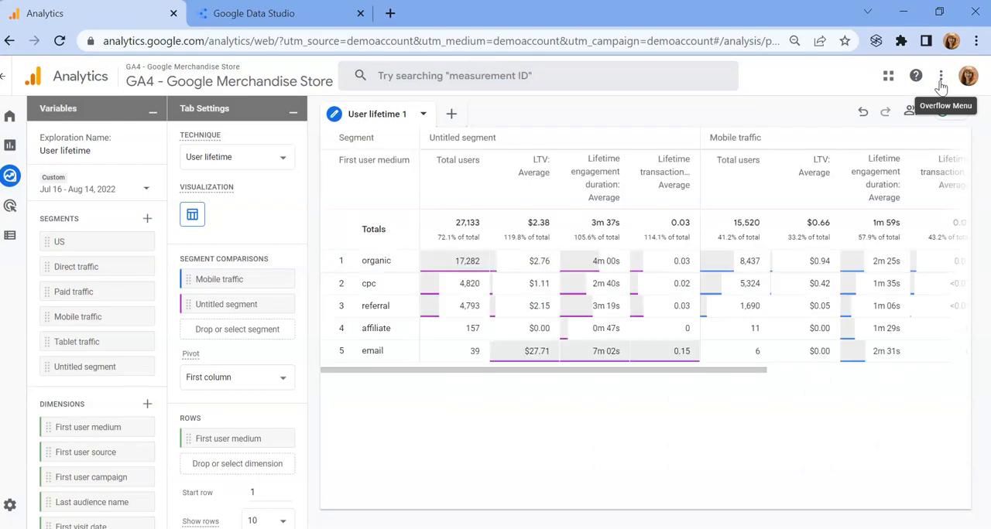
Step: Compare the lifetime metrics of the desktop segment and Mobile traffic across the first user mediums in the table
left_click(648, 232)
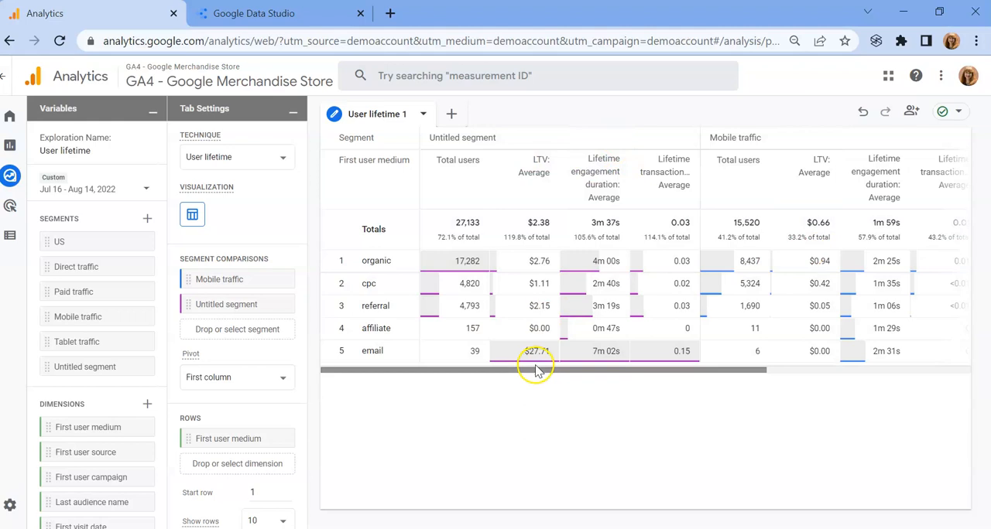
left_click_drag(537, 370, 718, 383)
left_click_drag(575, 384, 500, 378)
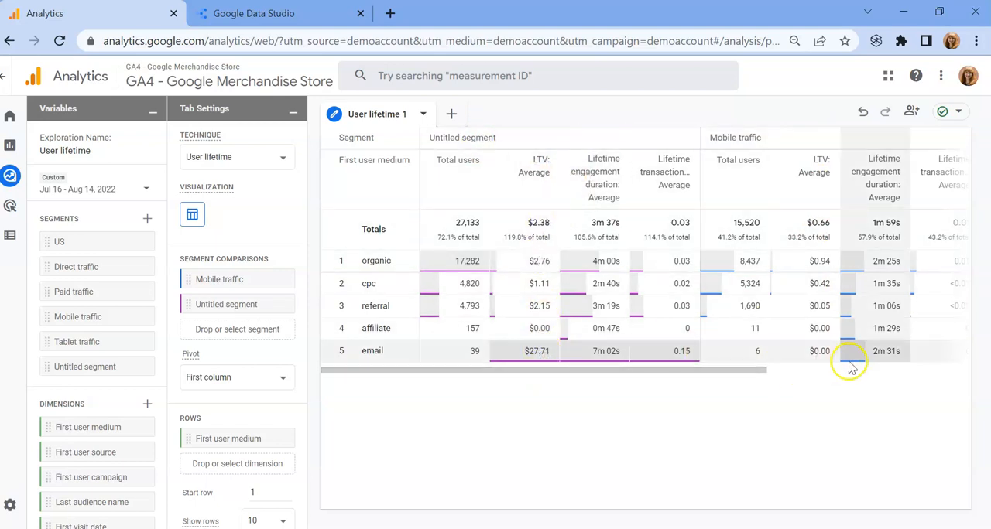
right_click(741, 372)
left_click(743, 374)
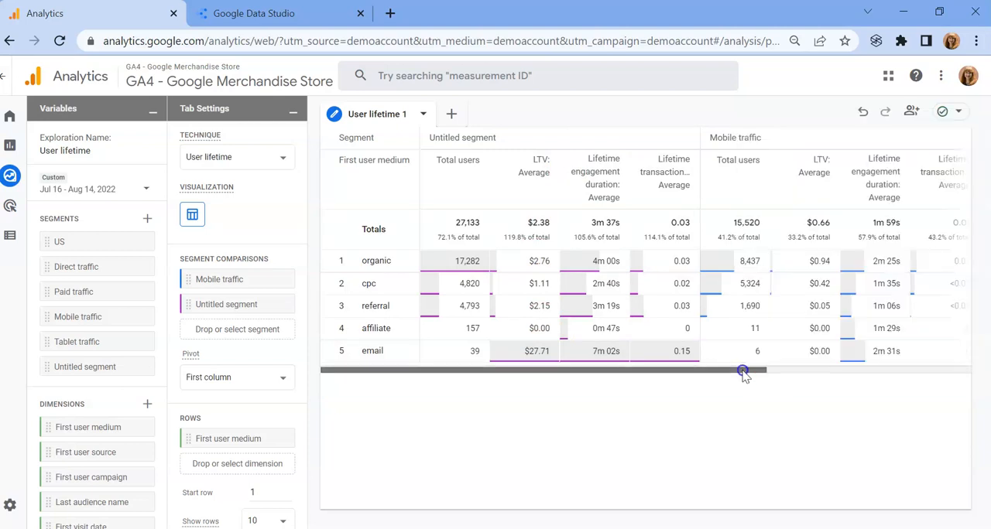
left_click_drag(742, 373, 736, 395)
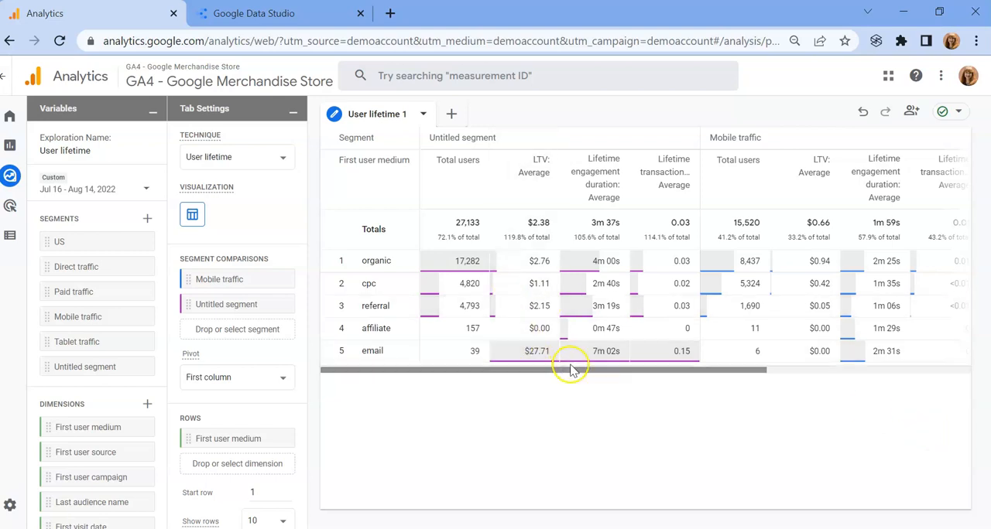
left_click_drag(570, 370, 528, 354)
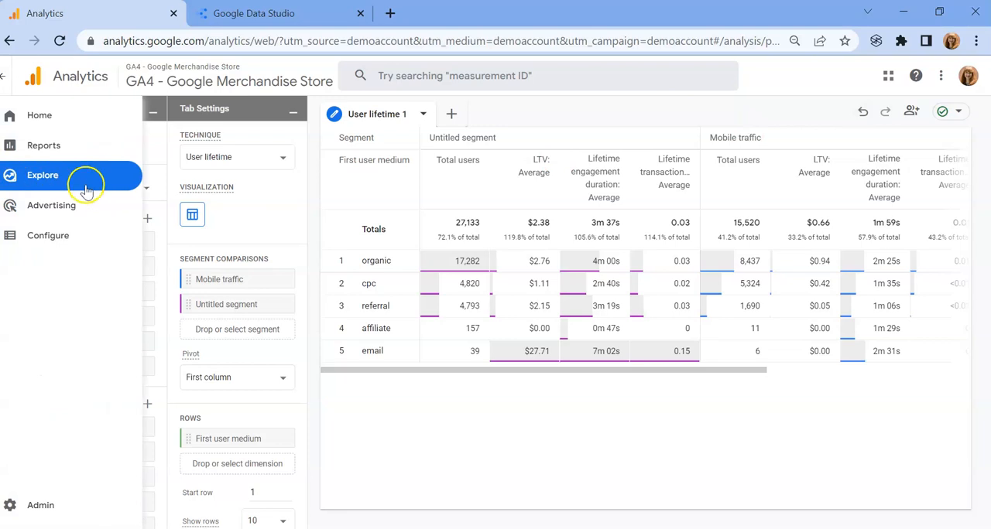
Step: Set the exploration's date range to the Quarter to date preset and apply it
left_click(139, 192)
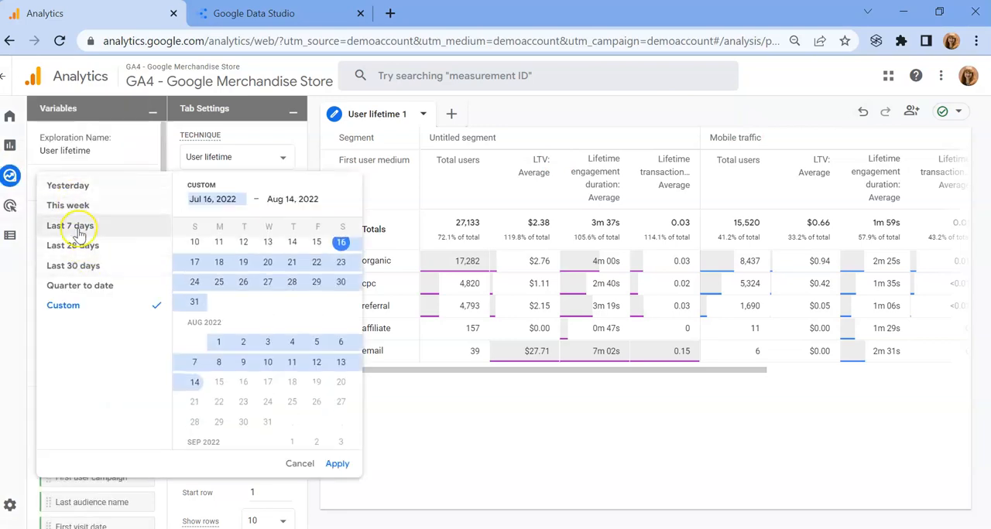
left_click(81, 287)
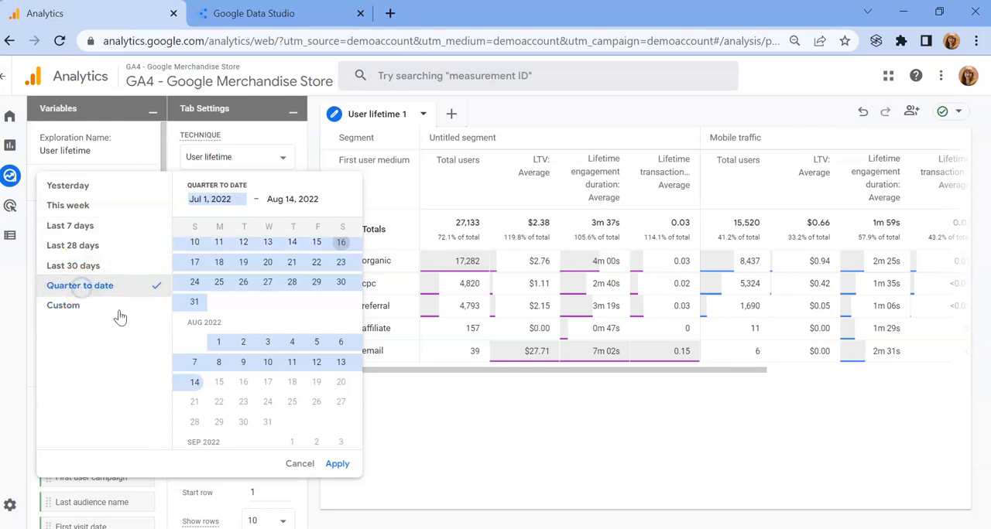
left_click(337, 464)
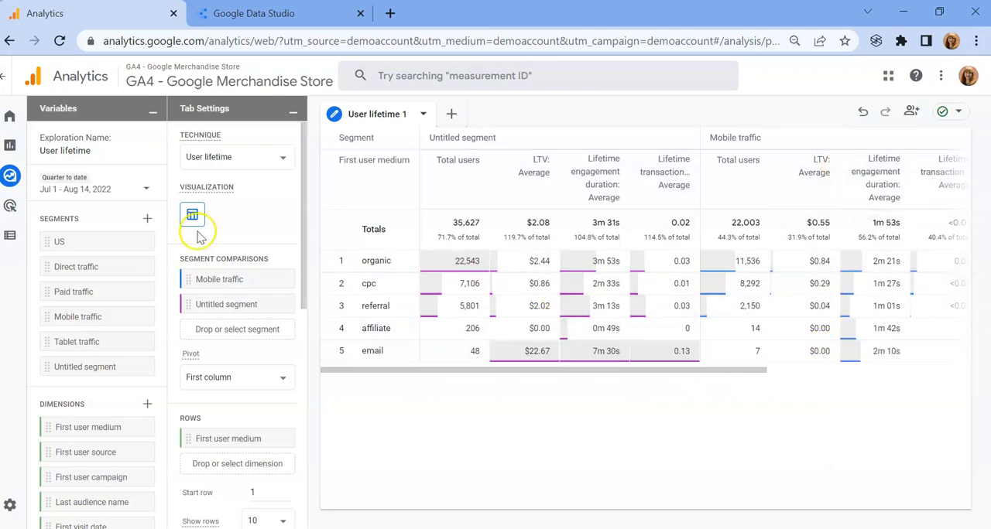
Step: Apply a custom date range from Jan 1, 2022 to Aug 14, 2022 to the exploration
left_click(125, 191)
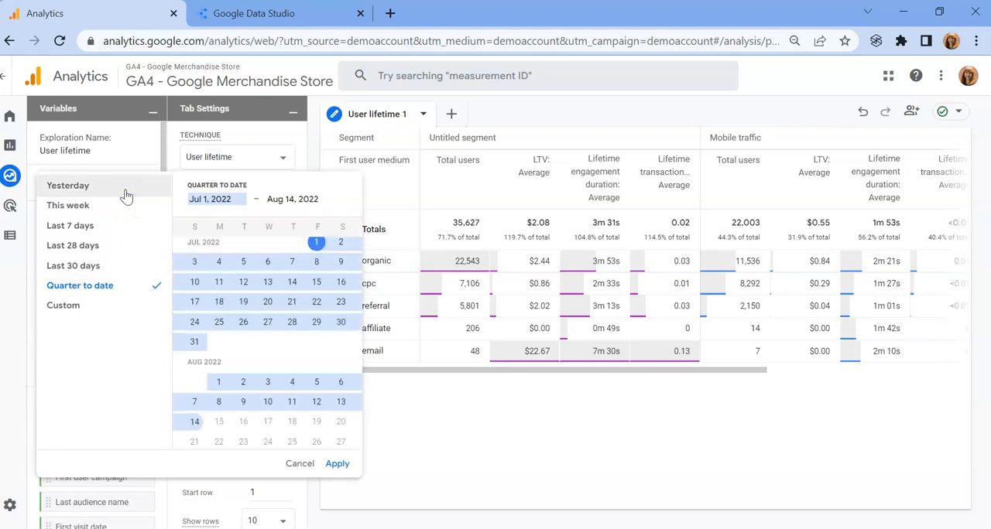
left_click(78, 310)
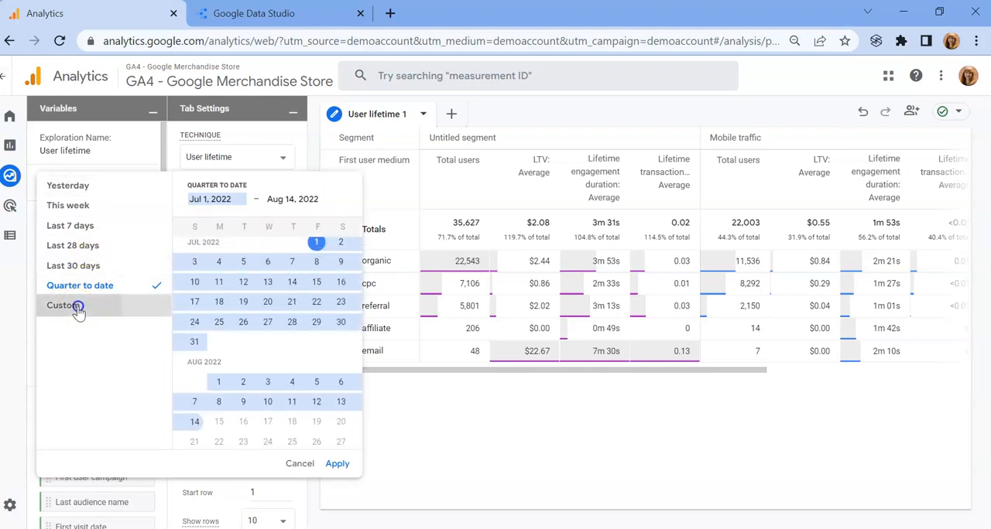
left_click(219, 204)
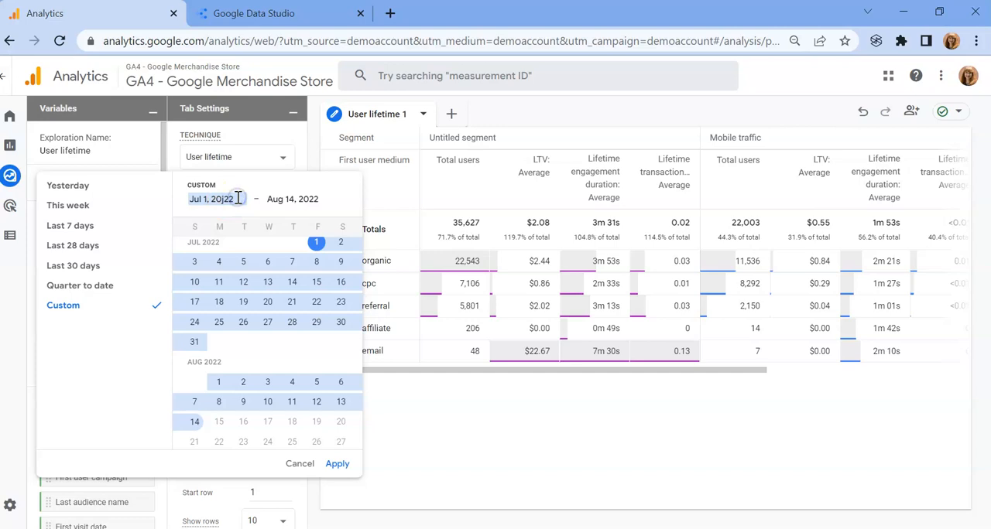
key("BackSpace")
type("J")
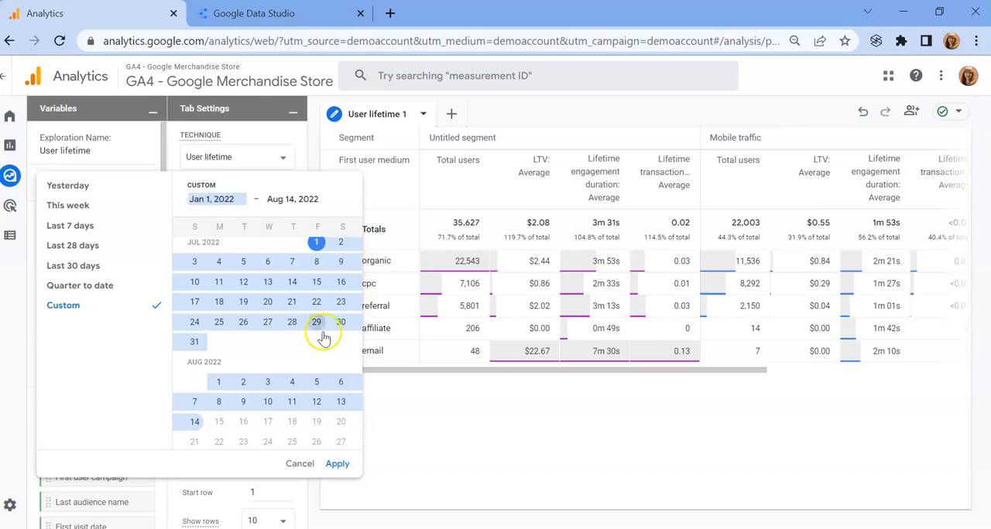
left_click(333, 463)
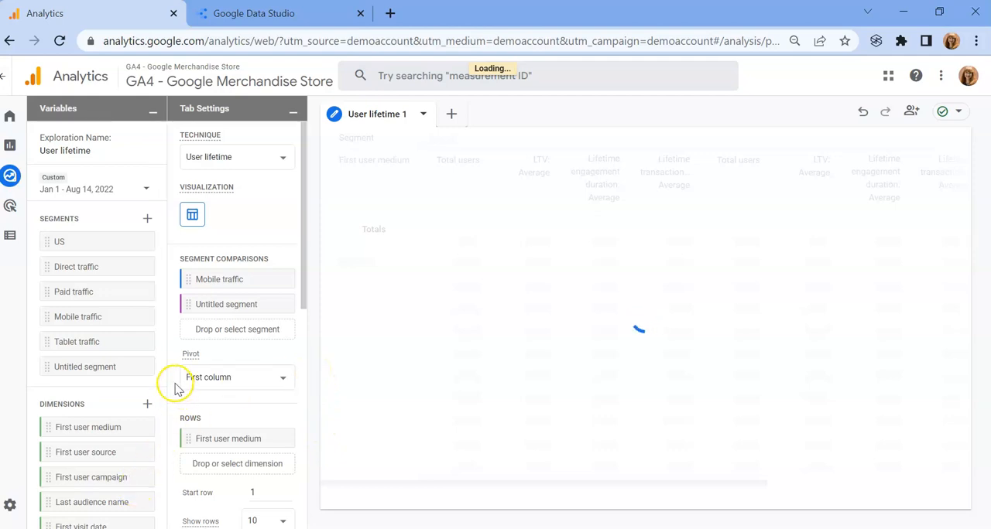
Step: Exclude the (data deleted) first user medium row from the User lifetime table
left_click_drag(164, 387, 165, 504)
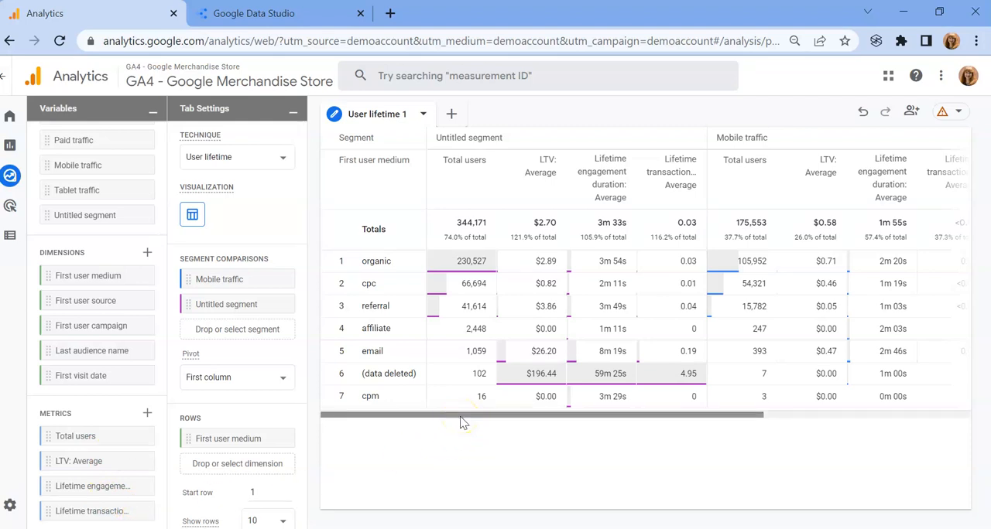
left_click_drag(457, 416, 416, 412)
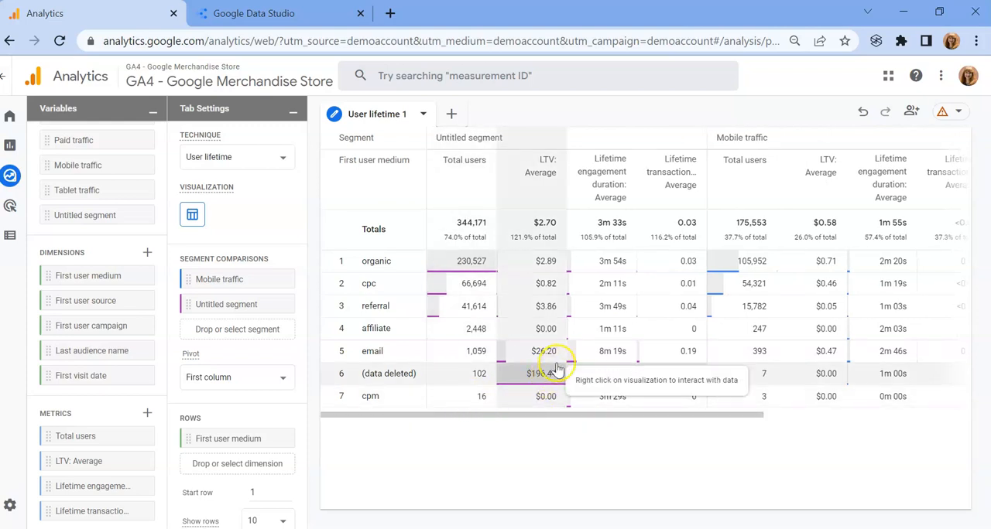
left_click(417, 375)
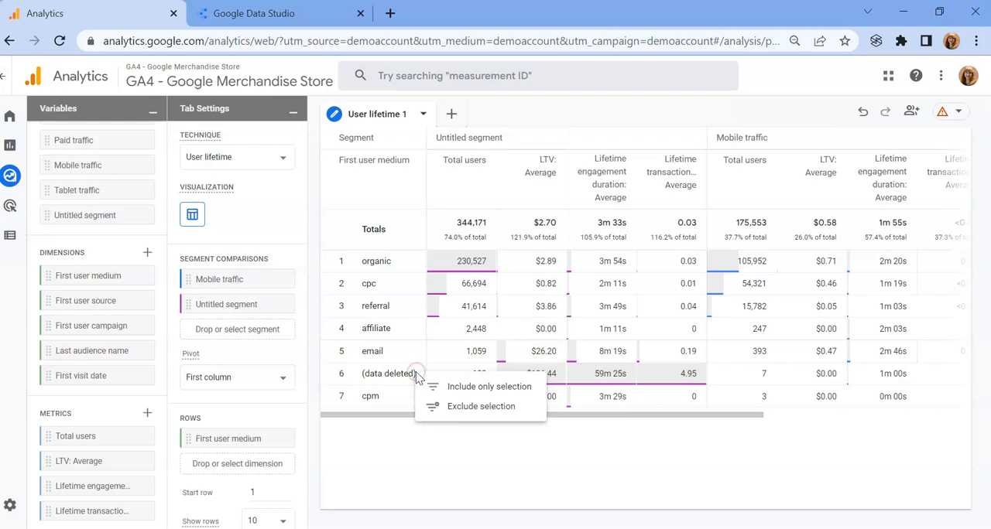
left_click(447, 408)
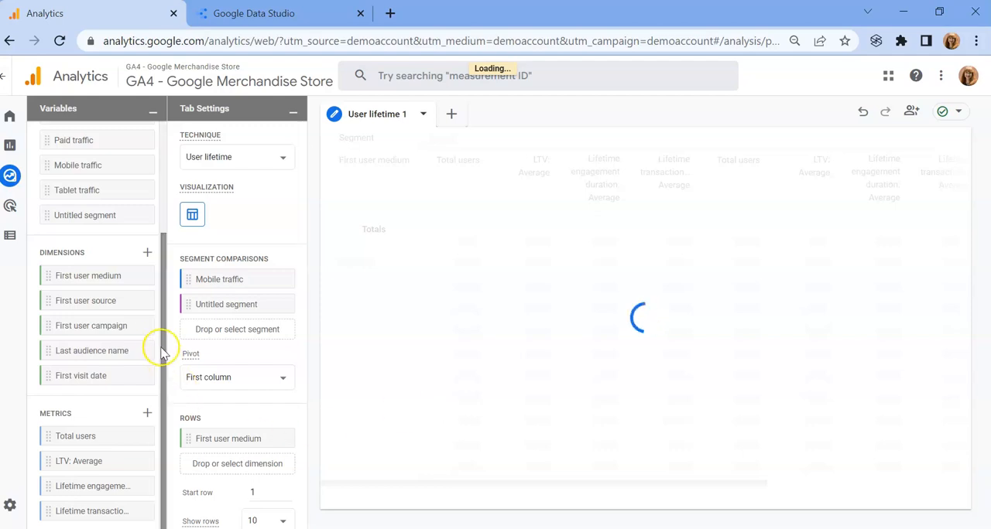
left_click(267, 158)
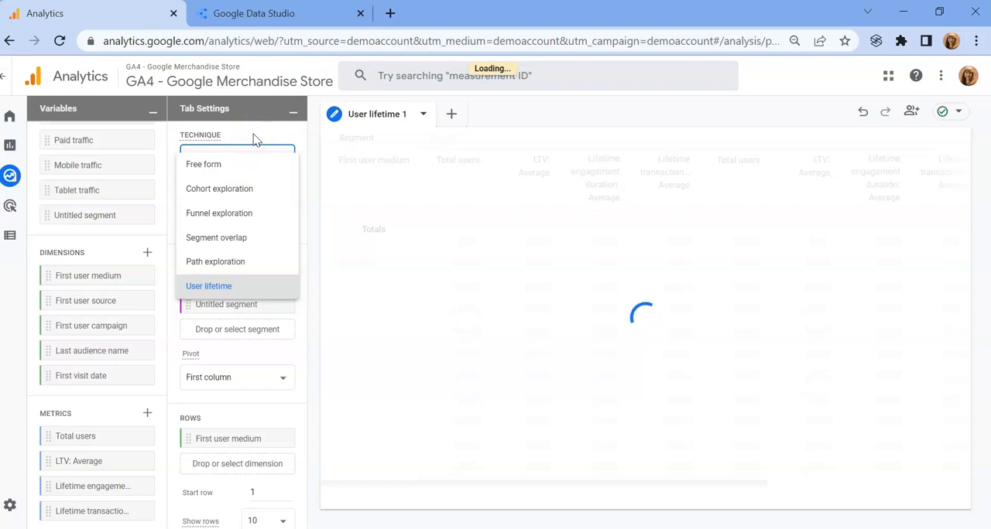
left_click(254, 136)
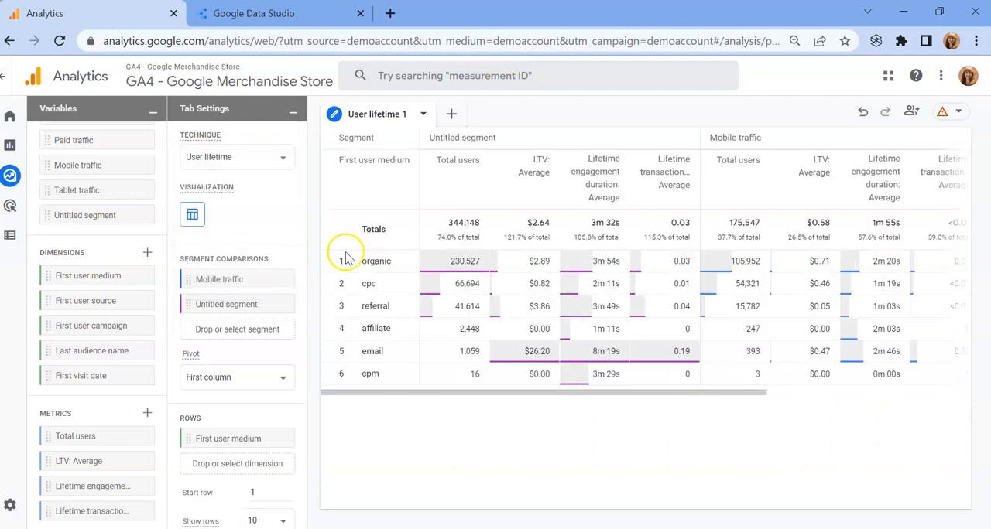
Step: Examine the filtered table and compare the total average LTV of the desktop segment with that of Mobile traffic
left_click(404, 393)
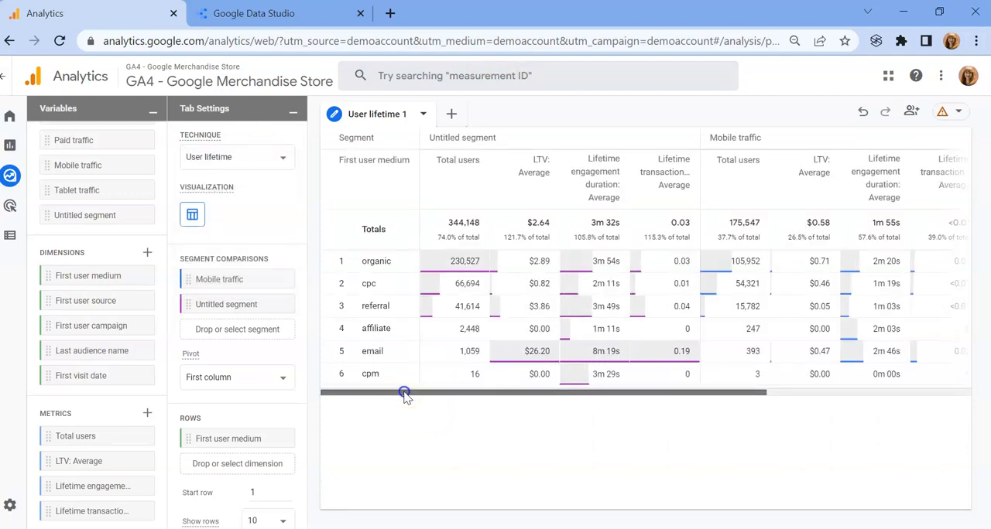
left_click_drag(404, 394, 361, 398)
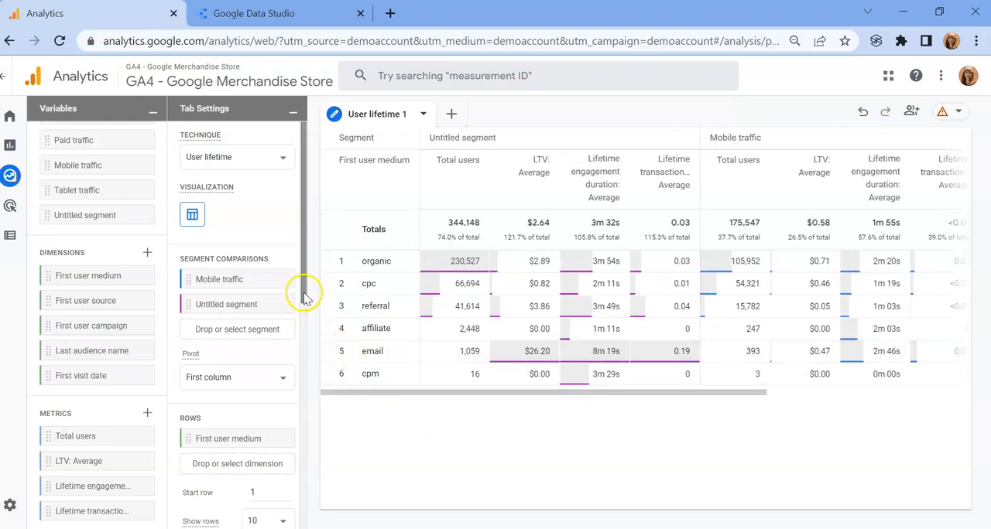
left_click_drag(303, 296, 310, 237)
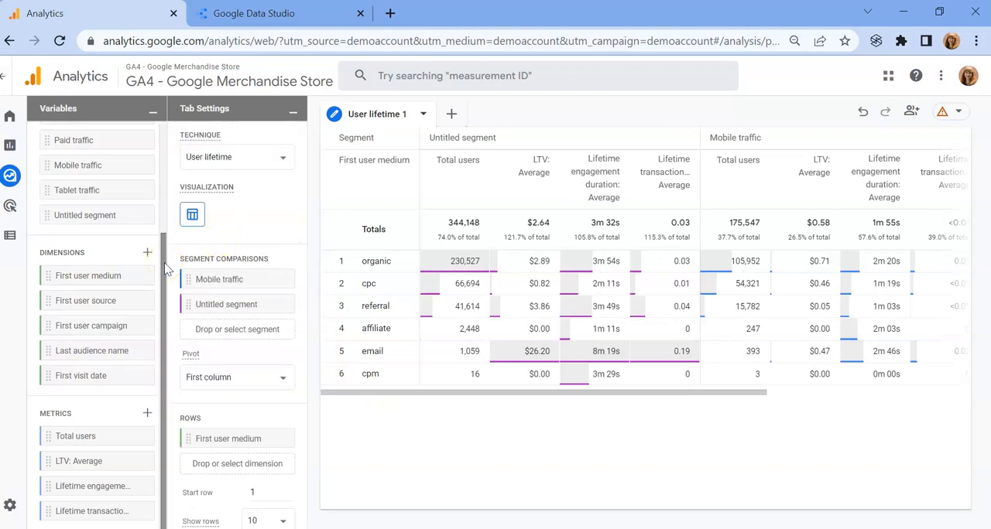
scroll(165, 267, "up", 3)
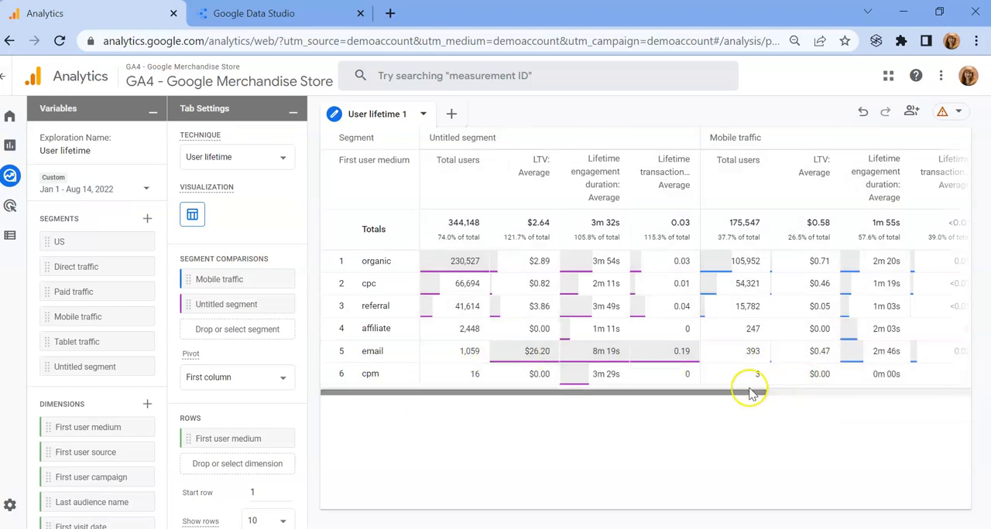
left_click_drag(748, 397, 691, 384)
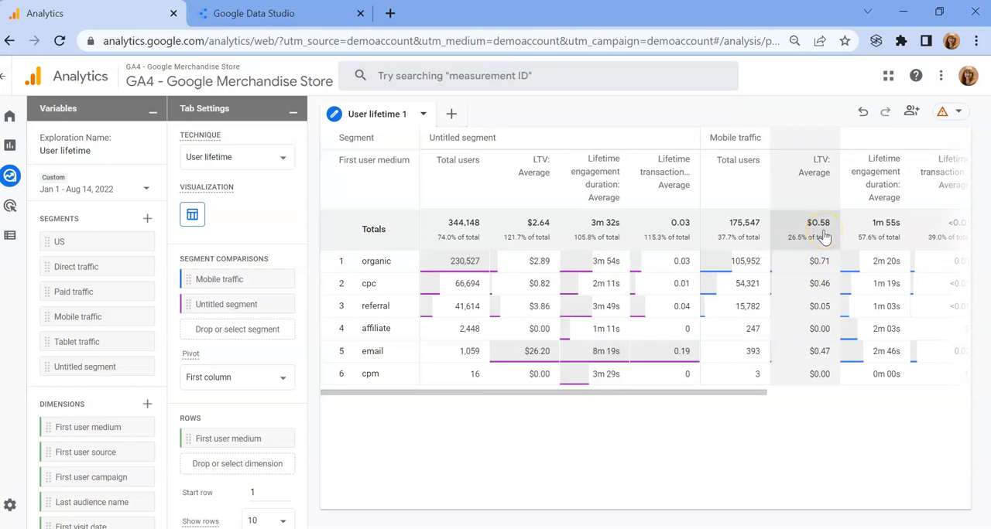
left_click(550, 235)
left_click(817, 232)
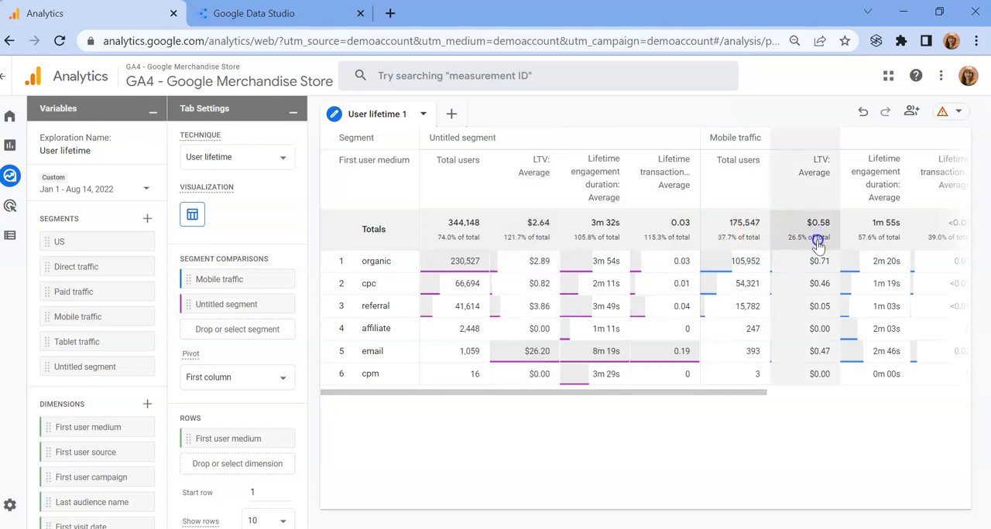